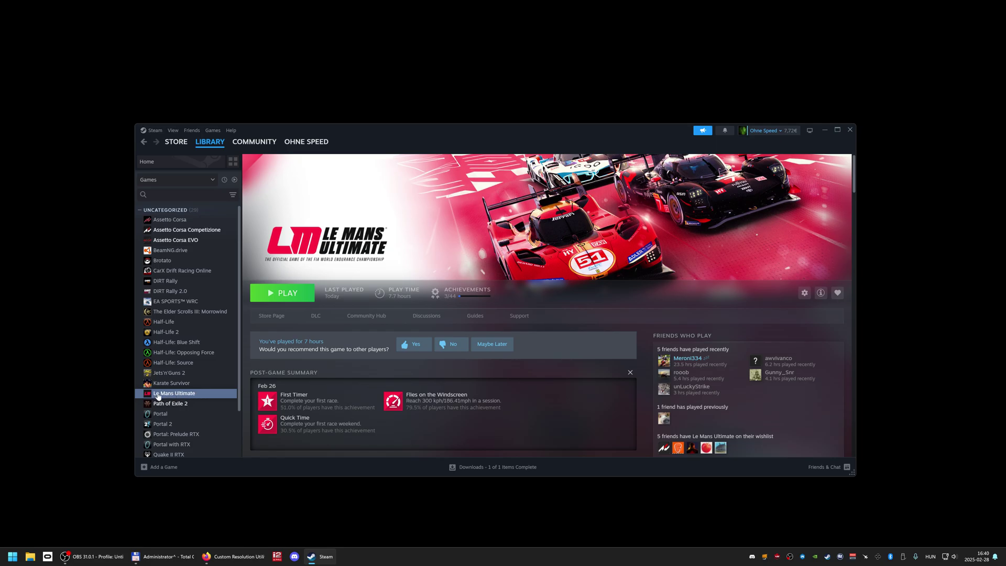
# Browse the local files of Le Mans Ultimate from the Steam library and go to its UserData\player folder
pyautogui.rightClick(182, 395)
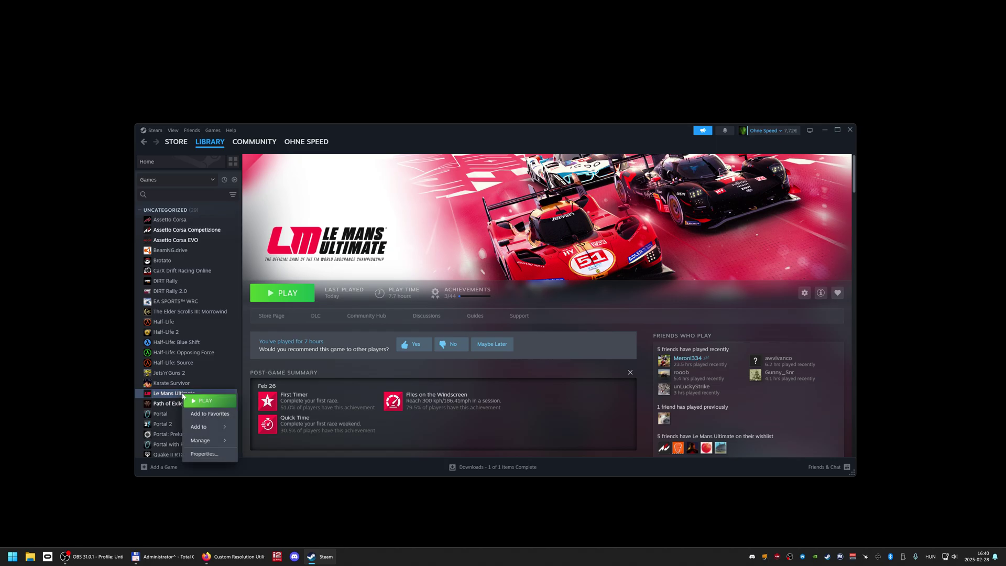
pyautogui.moveTo(207, 440)
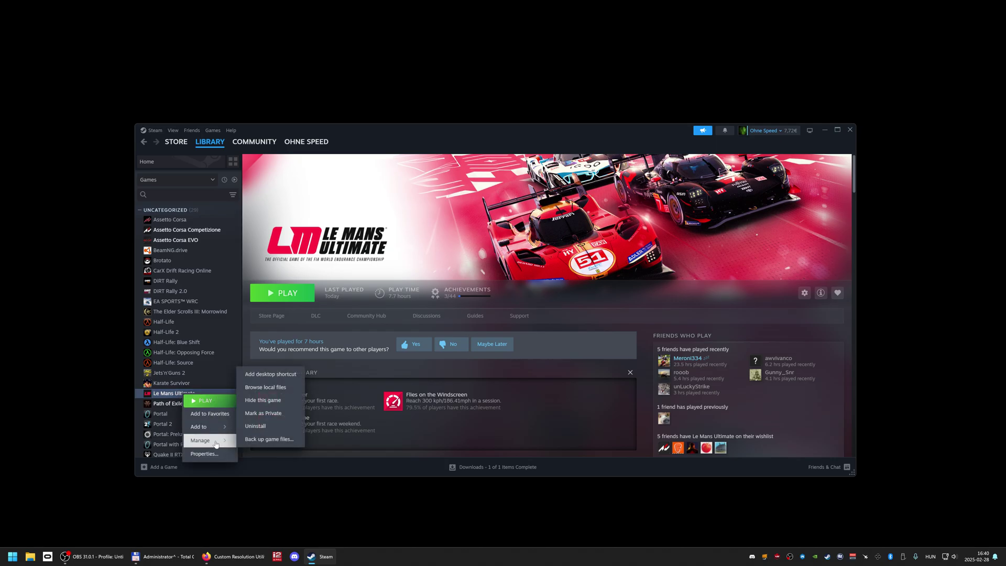
pyautogui.click(273, 391)
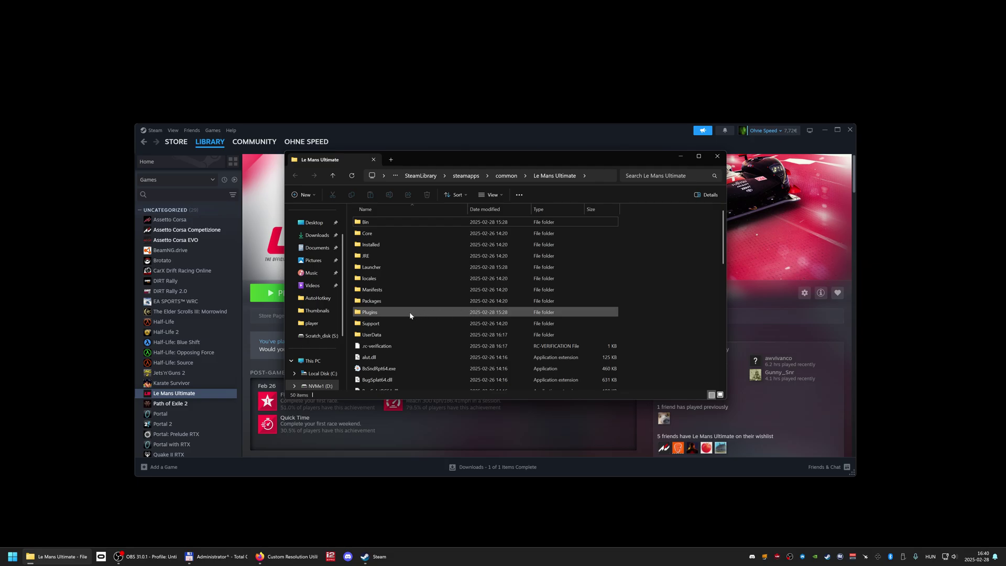
pyautogui.doubleClick(378, 336)
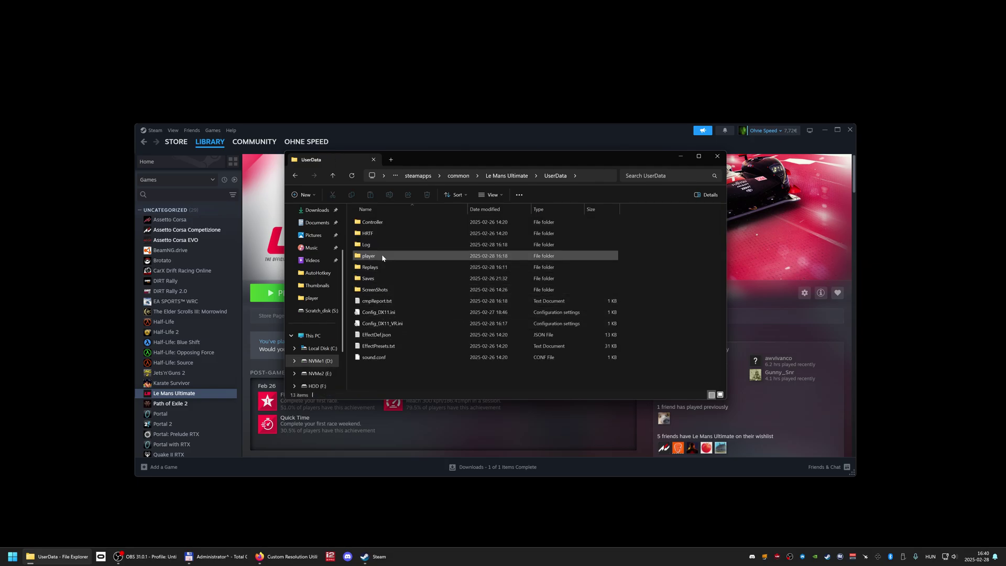
pyautogui.doubleClick(382, 255)
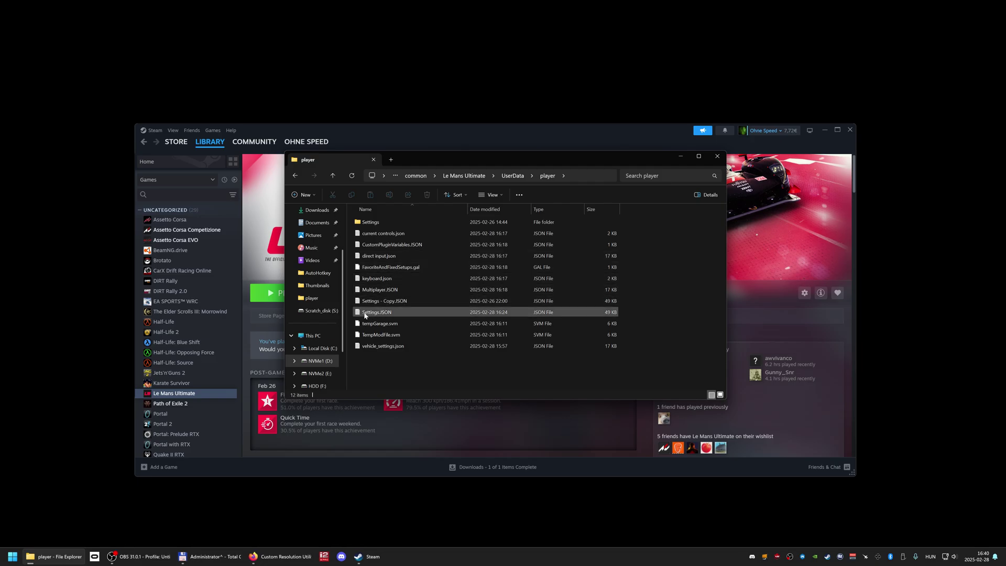
# Open Settings.JSON from the player folder for editing in Notepad
pyautogui.click(382, 312)
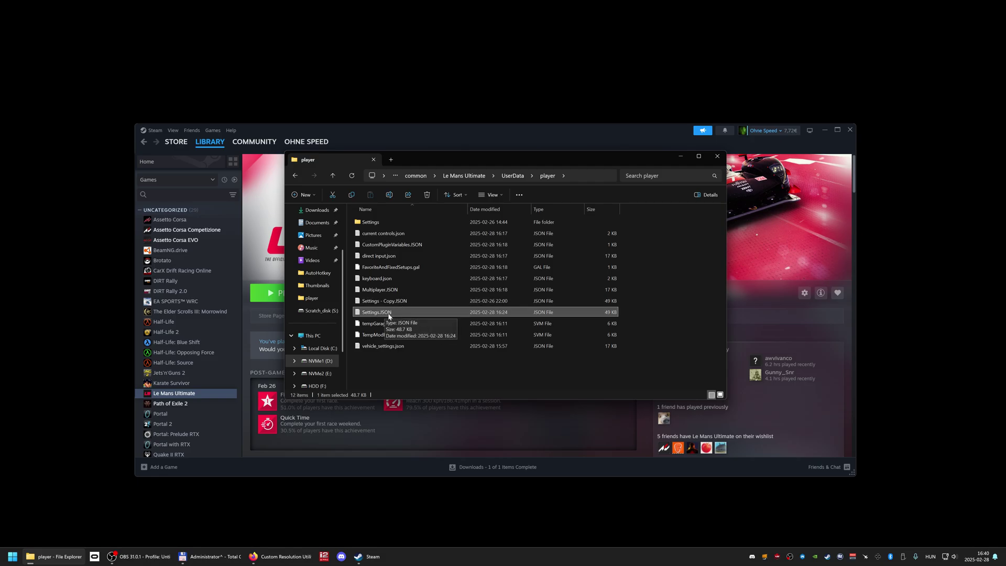
pyautogui.rightClick(390, 314)
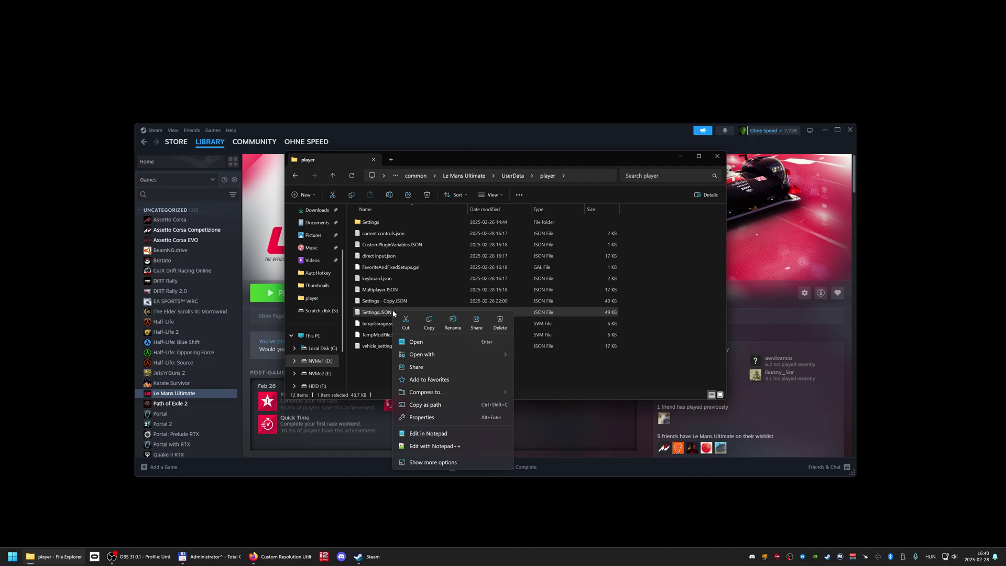
pyautogui.click(419, 433)
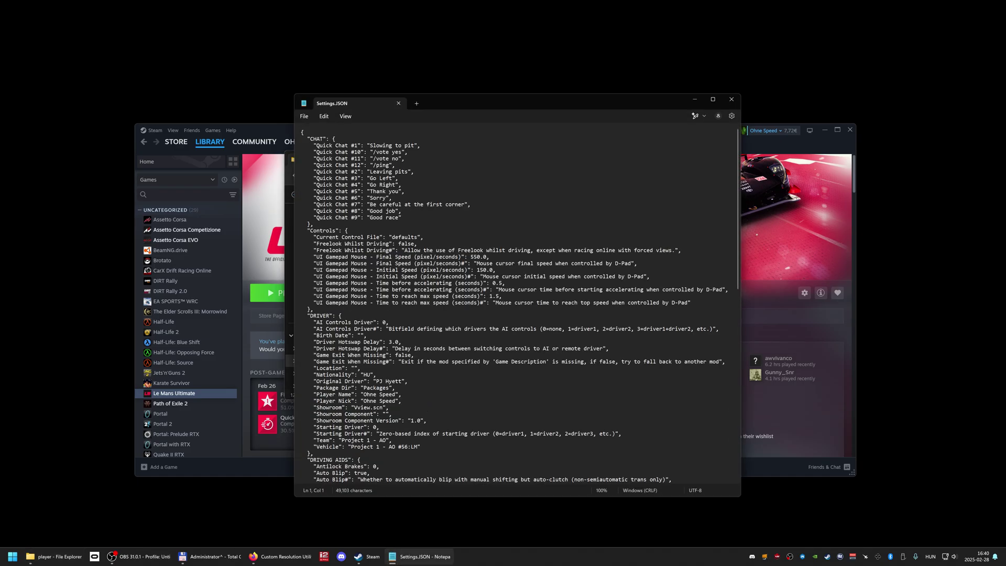
# Search the settings file for "wide" and examine the HUD Ultrawide Ratio entry and its description
pyautogui.hotkey('ctrl', 'f')
pyautogui.write('wide')
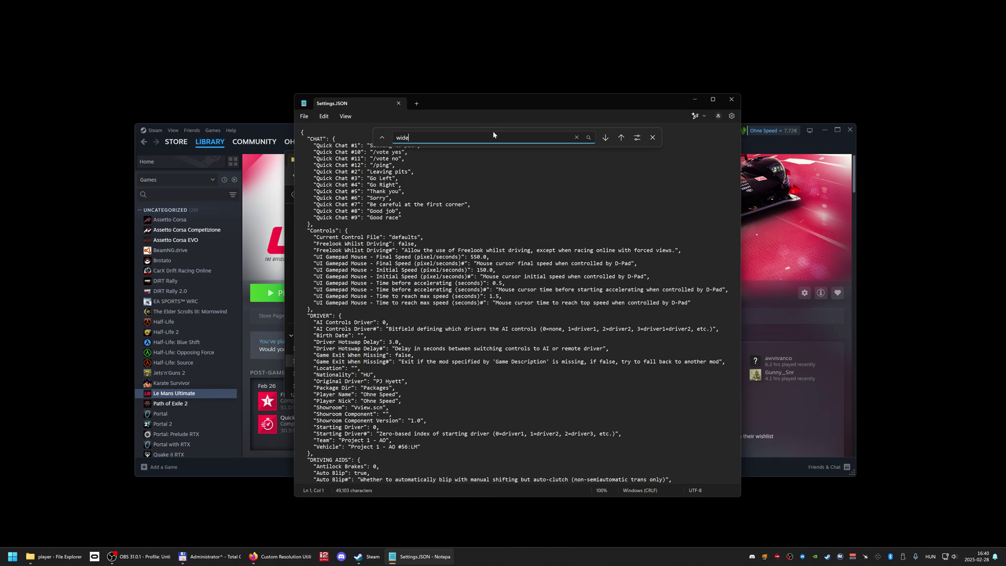
pyautogui.press('Return')
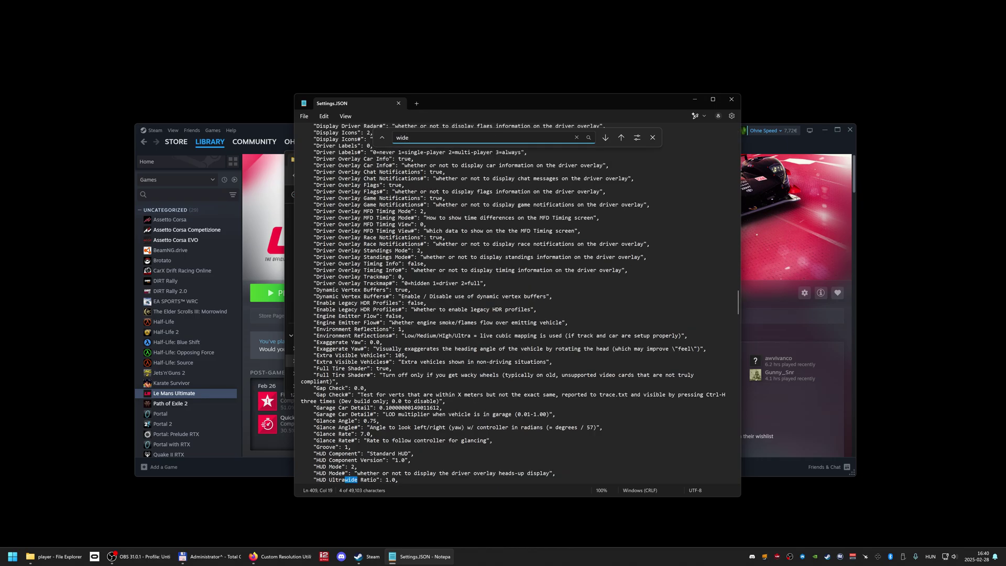
pyautogui.scroll(-3, 514, 304)
pyautogui.scroll(-2, 514, 304)
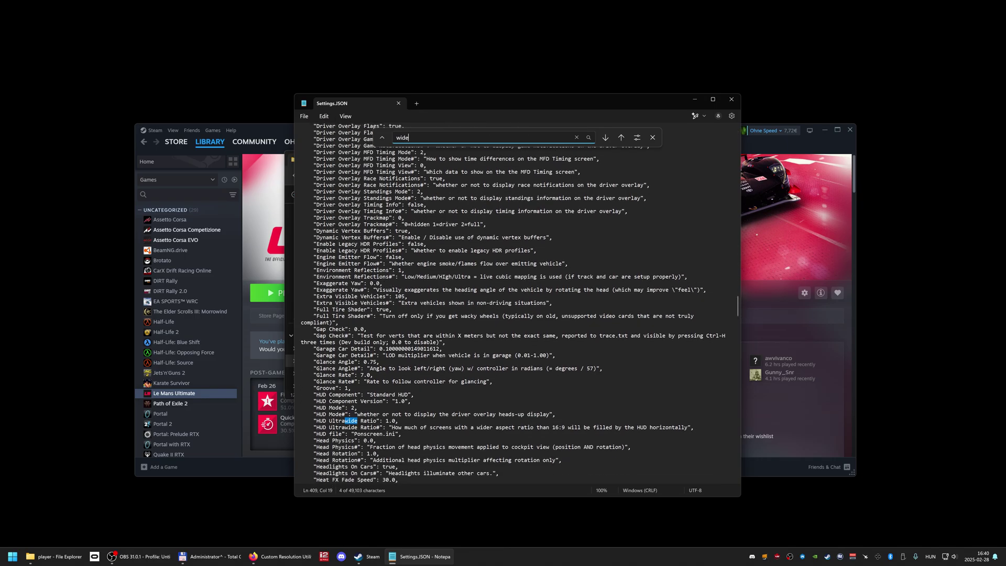
pyautogui.moveTo(317, 421); pyautogui.dragTo(376, 420)
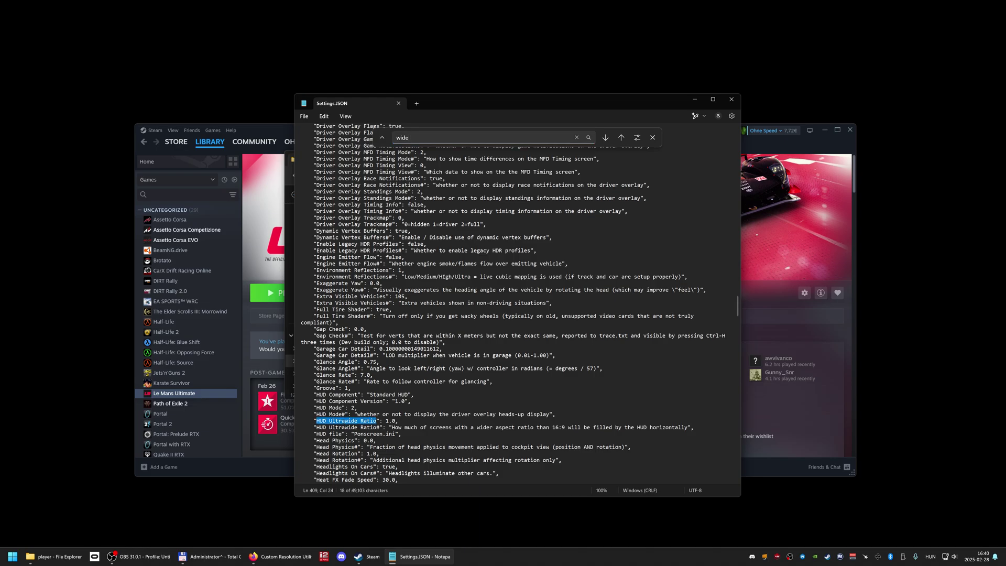
pyautogui.click(392, 420)
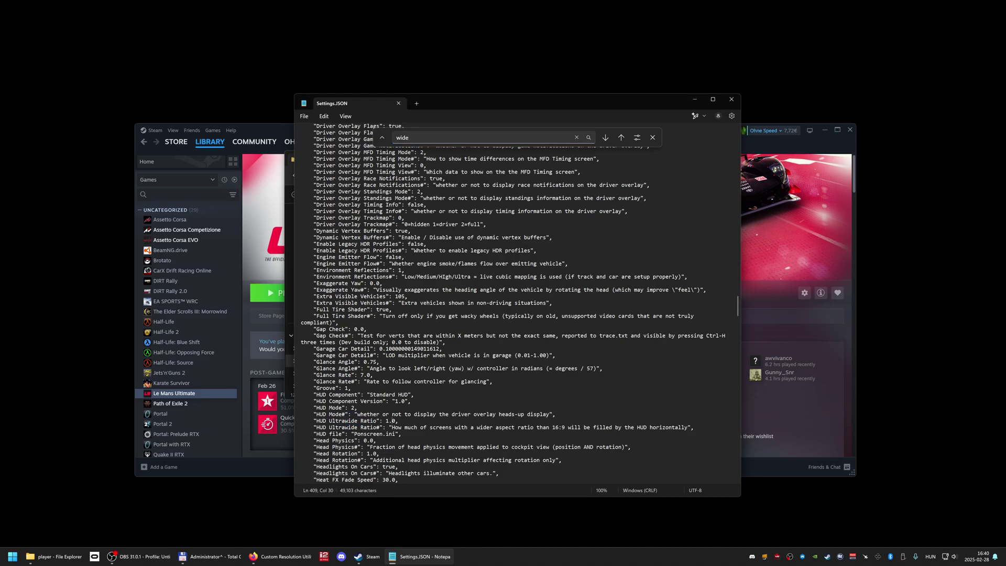
pyautogui.moveTo(392, 427); pyautogui.dragTo(673, 427)
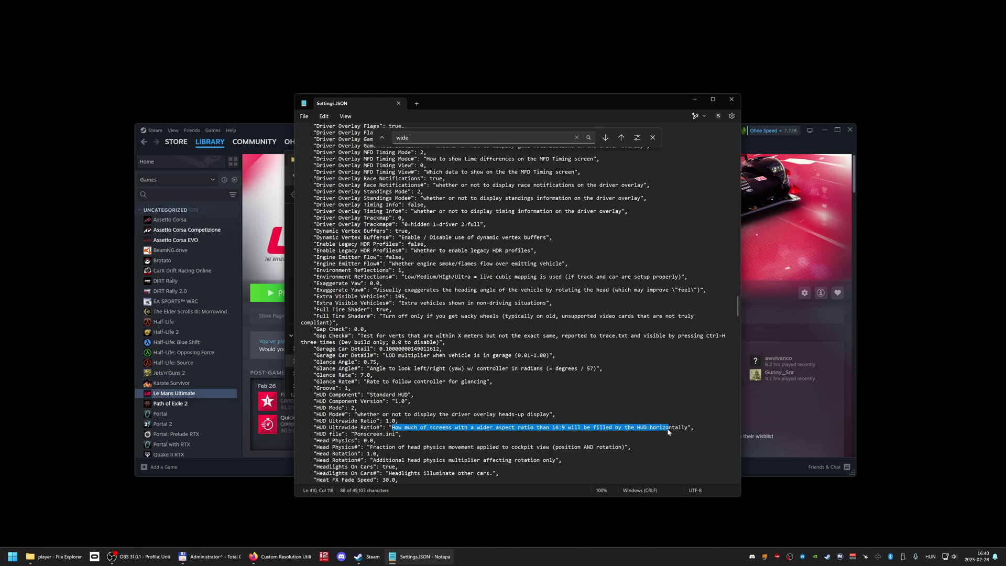
pyautogui.click(669, 427)
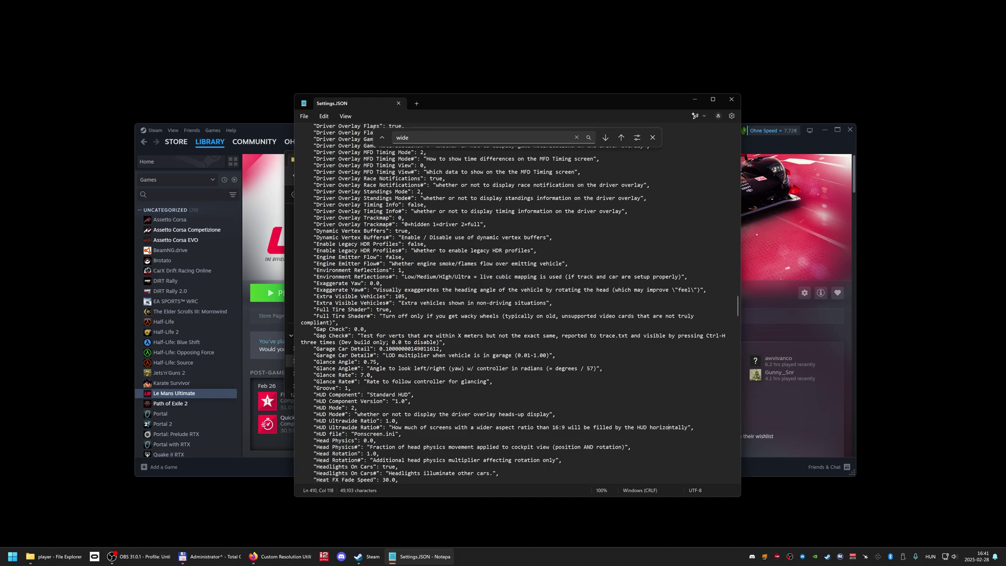
# Check the HUD Ultrawide Ratio value and go through the further matches for "wide" in the settings file
pyautogui.click(387, 421)
pyautogui.hotkey('shift', 'Right')
pyautogui.press('Right')
pyautogui.press('Right')
pyautogui.hotkey('ctrl', 'f')
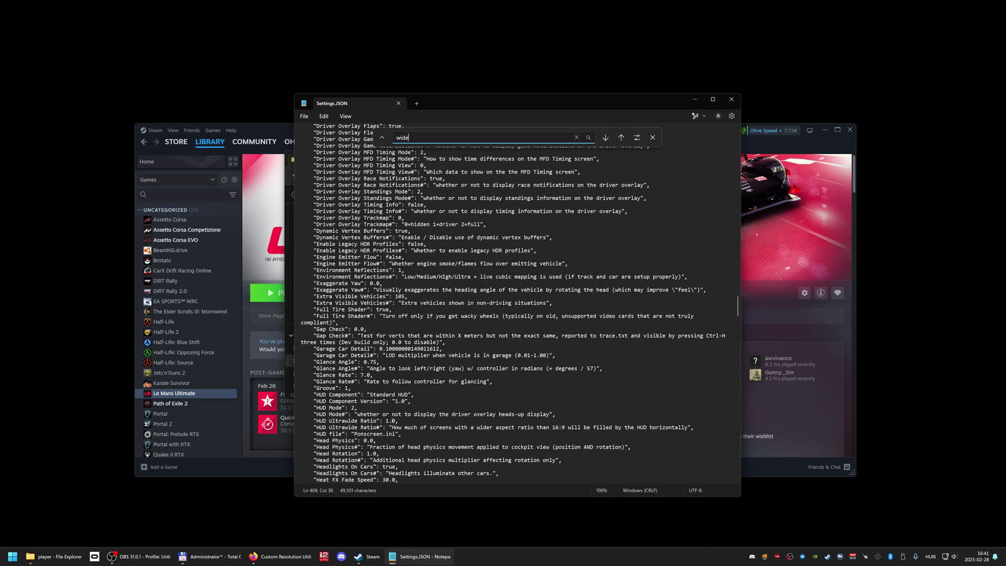
pyautogui.press('Return')
pyautogui.press('Return')
pyautogui.press('Return')
pyautogui.press('Return')
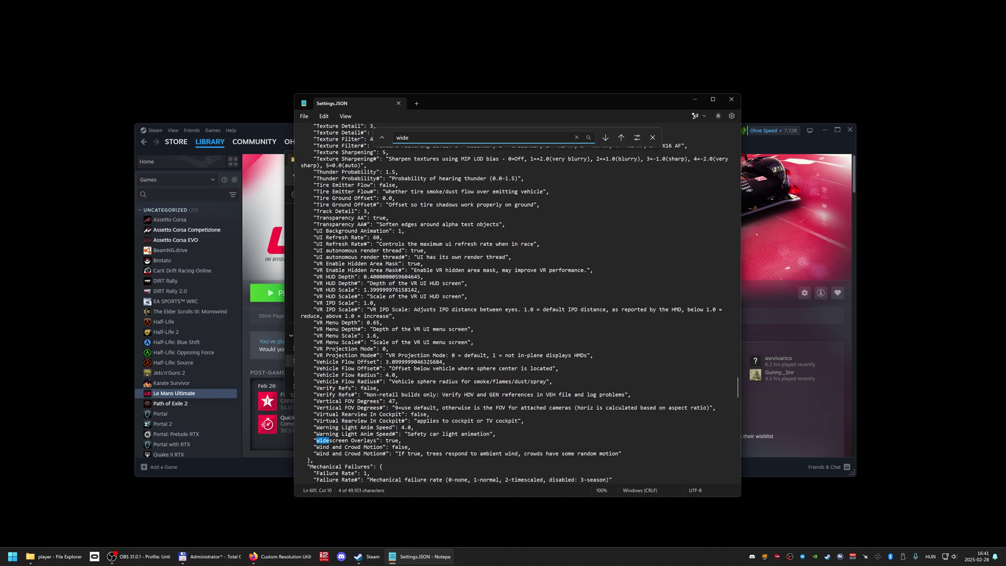
# Search the settings file for "vr" and examine the VR HUD Depth and VR IPD Scale entries
pyautogui.hotkey('ctrl', 'a')
pyautogui.write('vr')
pyautogui.press('Return')
pyautogui.moveTo(313, 277); pyautogui.dragTo(421, 276)
pyautogui.click(373, 276)
pyautogui.click(421, 276)
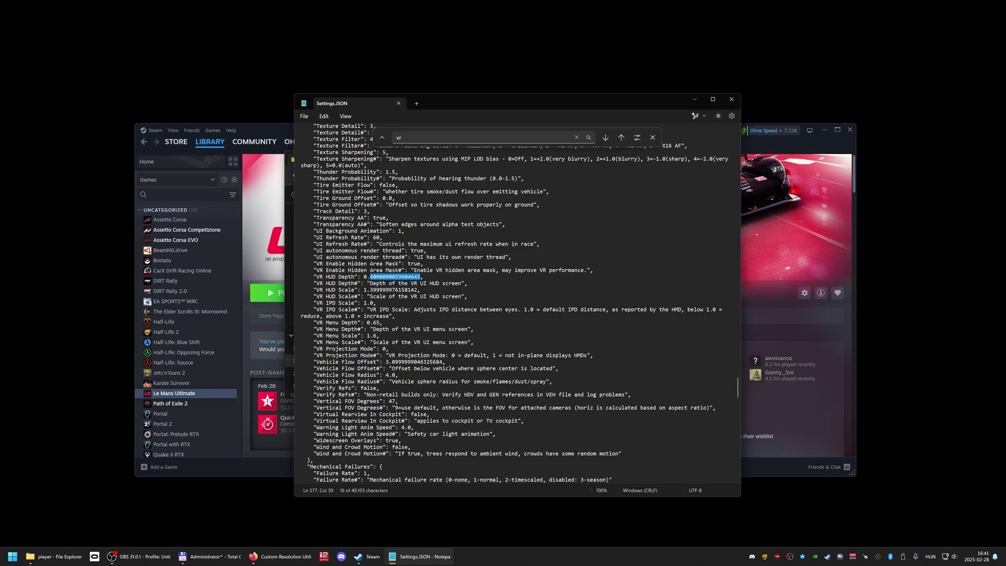
pyautogui.click(355, 303)
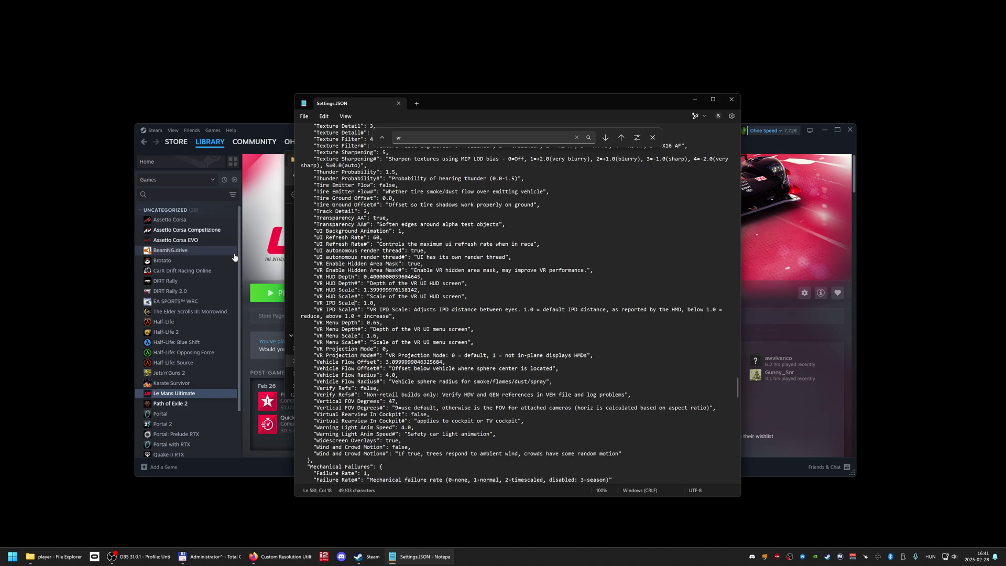
# Examine the decimal digits of the VR HUD Depth value
pyautogui.moveTo(370, 277); pyautogui.dragTo(418, 276)
pyautogui.click(420, 277)
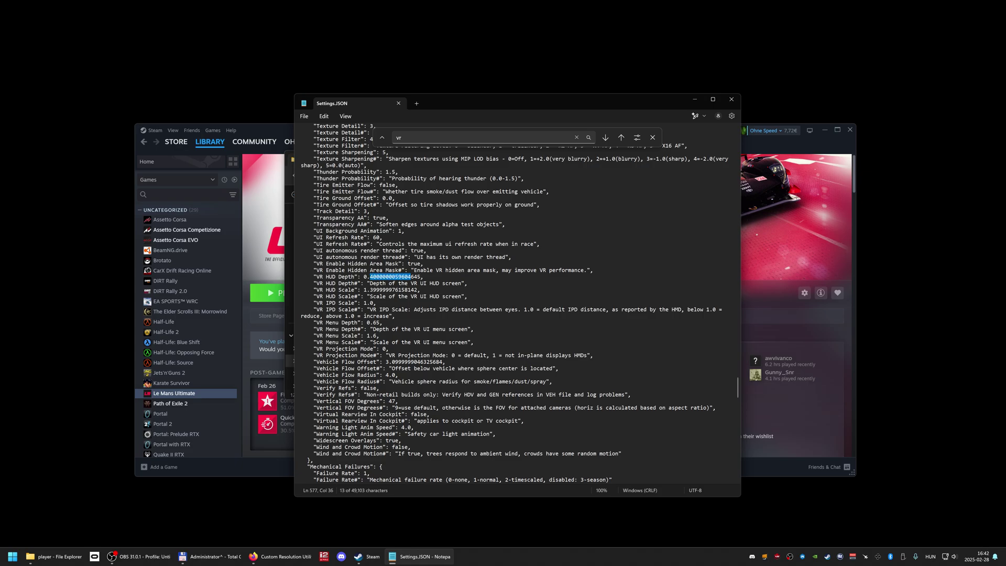
pyautogui.hotkey('shift', 'Right')
pyautogui.hotkey('shift', 'Right')
pyautogui.hotkey('shift', 'Right')
pyautogui.click(382, 278)
pyautogui.moveTo(370, 277); pyautogui.dragTo(417, 276)
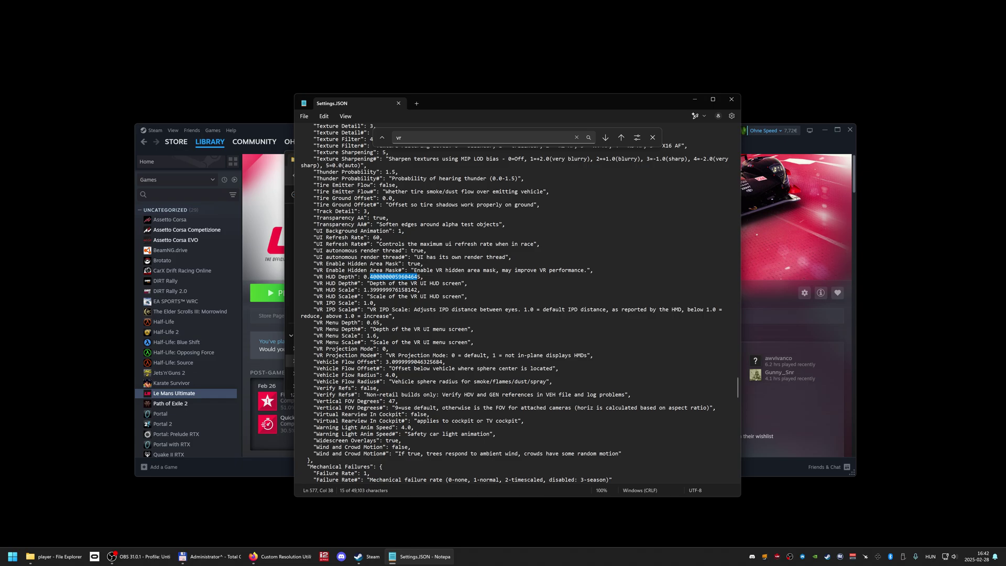
pyautogui.click(389, 277)
pyautogui.click(371, 276)
pyautogui.hotkey('shift', 'Right')
pyautogui.hotkey('shift', 'Right')
# Check the VR Menu Depth entry, and close the settings file and the player folder
pyautogui.click(377, 323)
pyautogui.press('Left')
pyautogui.hotkey('shift', 'Right')
pyautogui.hotkey('shift', 'Right')
pyautogui.press('Left')
pyautogui.click(398, 104)
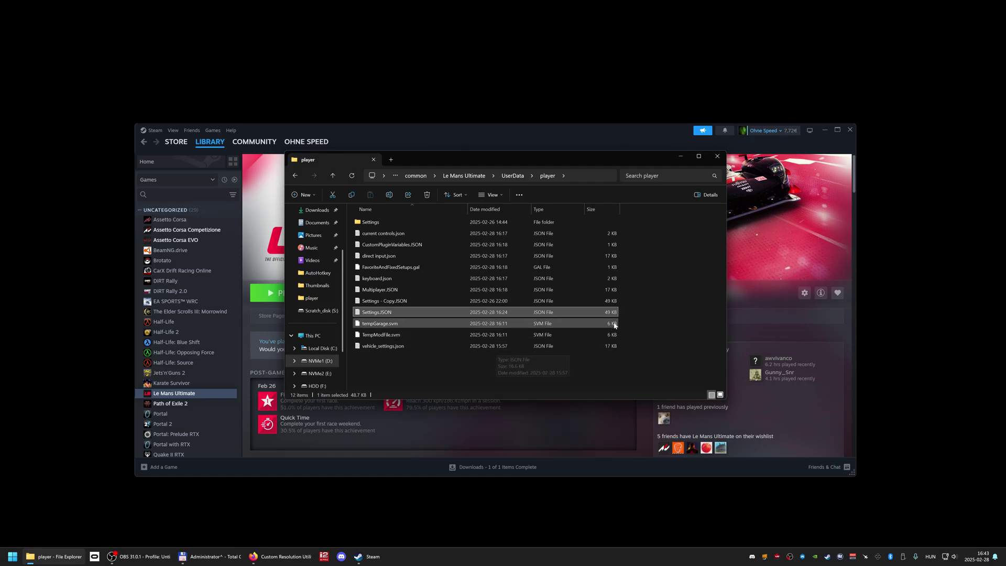
pyautogui.click(715, 160)
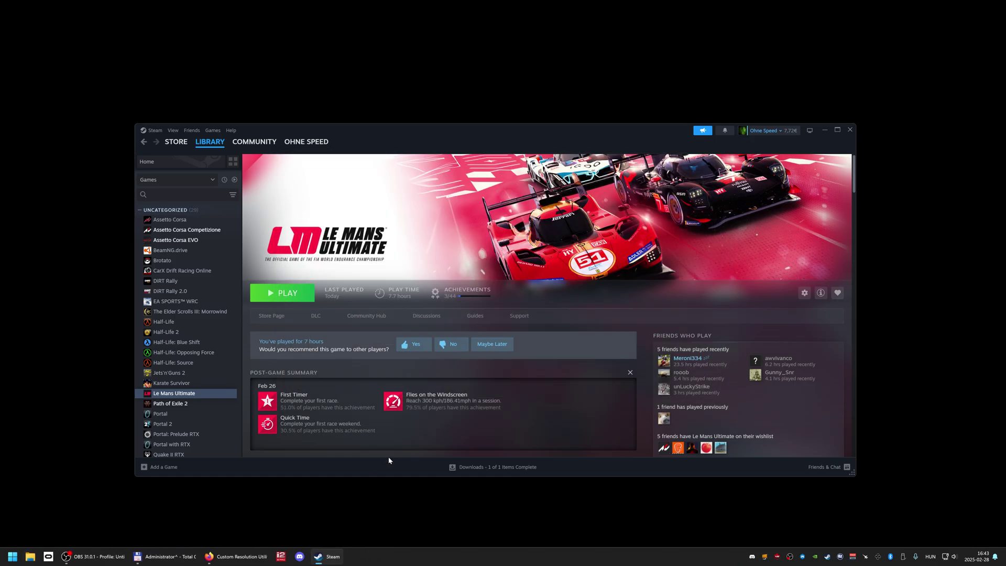
# Open the form for creating a custom resolution for the display in the NVIDIA Control Panel
pyautogui.rightClick(348, 503)
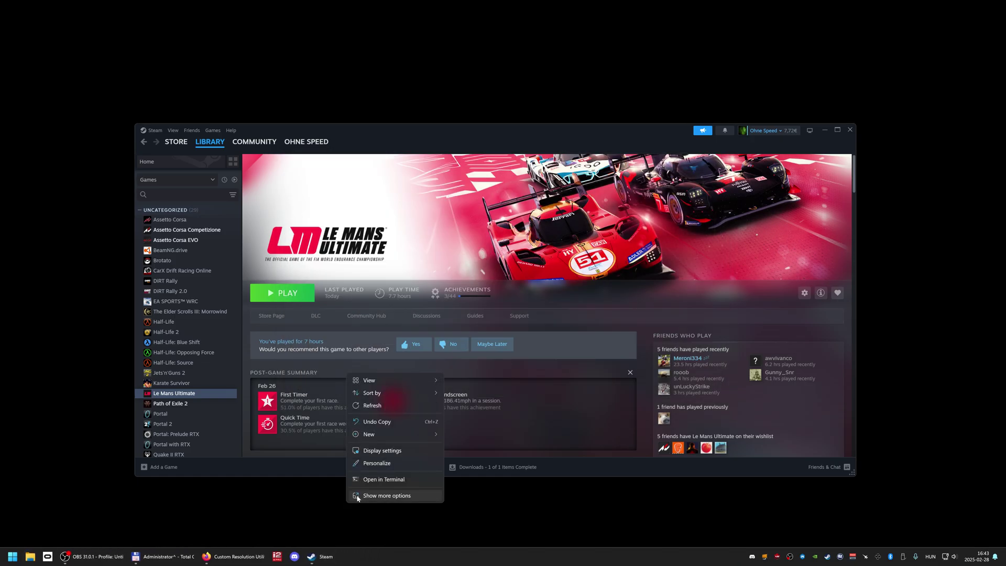
pyautogui.click(388, 496)
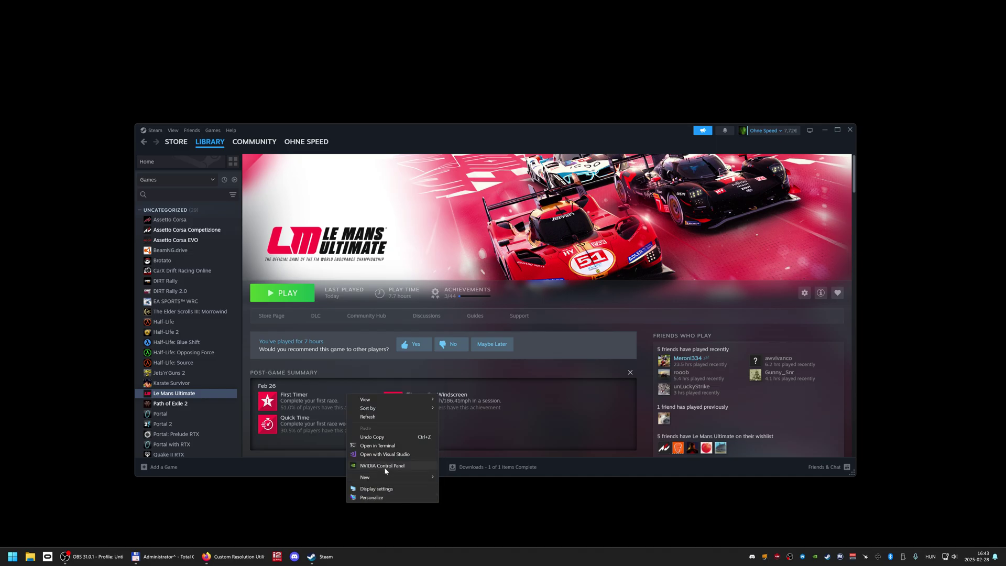
pyautogui.click(384, 467)
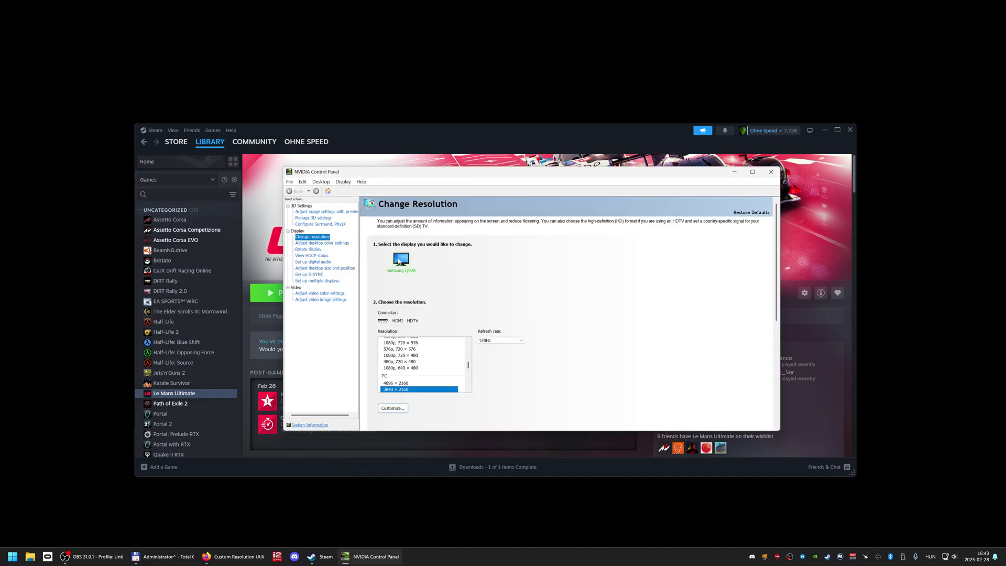
pyautogui.click(392, 408)
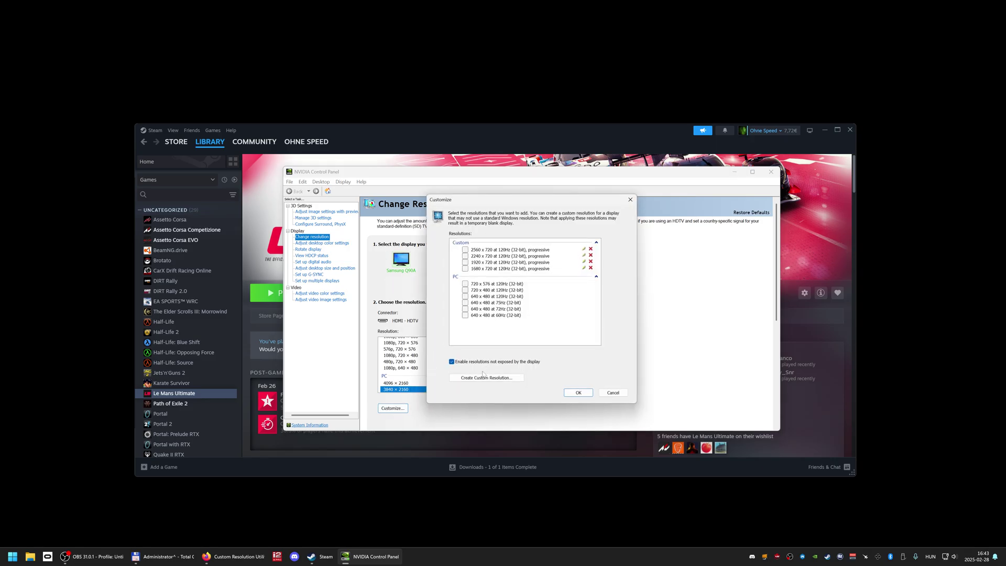
pyautogui.click(482, 378)
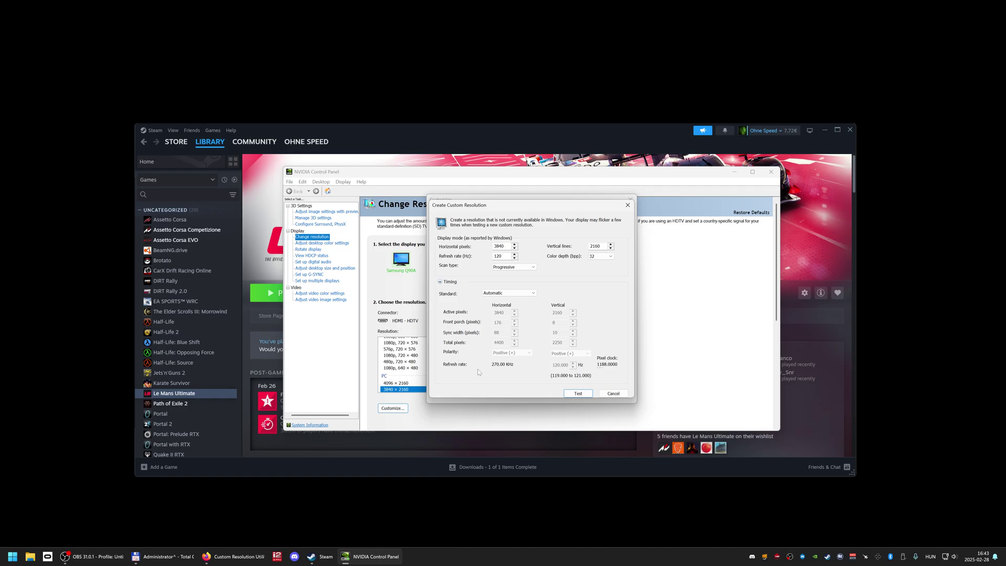
# Try out the vertical lines and horizontal pixels of a custom resolution, then cancel it and close the NVIDIA Control Panel
pyautogui.doubleClick(592, 246)
pyautogui.write('72')
pyautogui.doubleClick(499, 246)
pyautogui.click(613, 393)
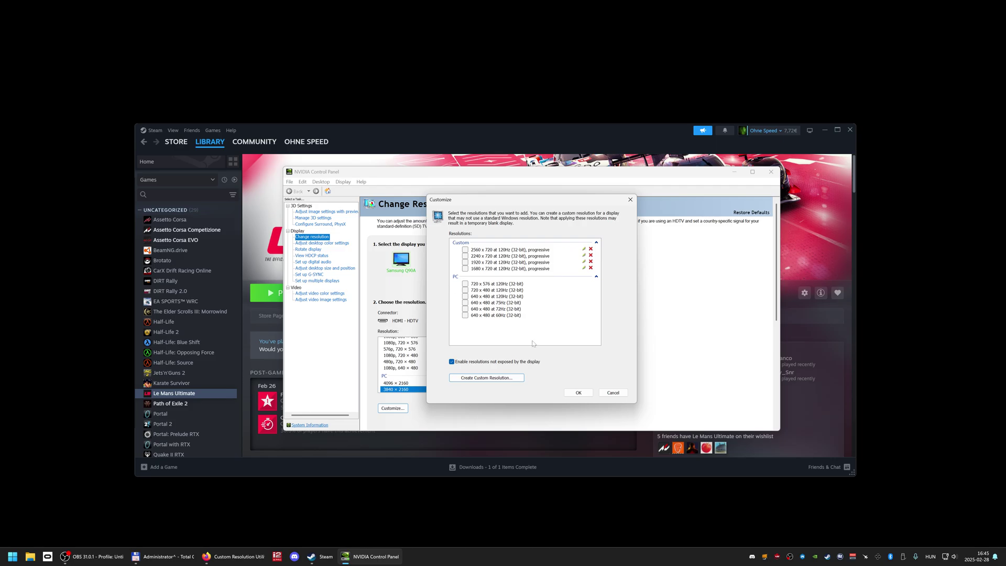
pyautogui.click(618, 394)
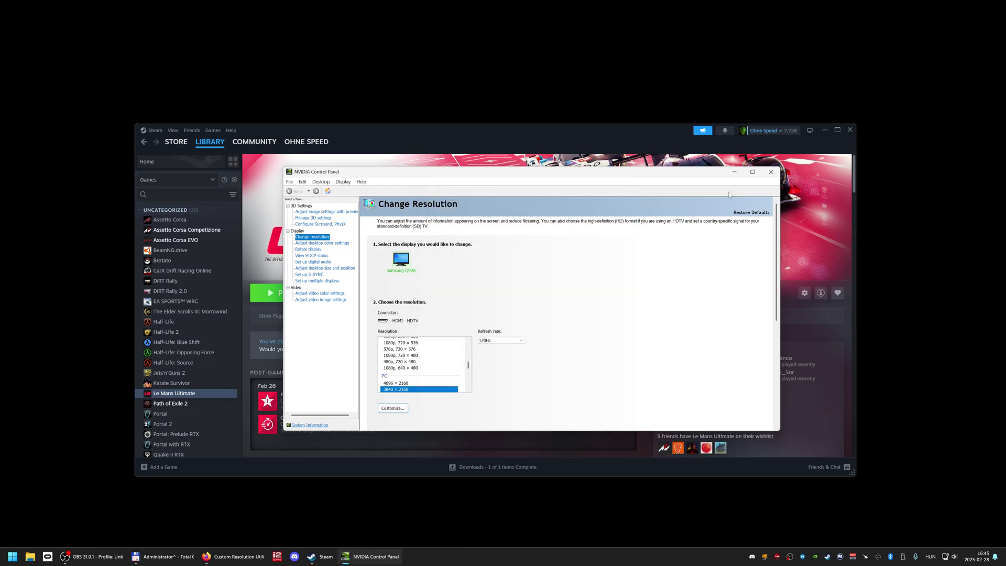
pyautogui.click(771, 173)
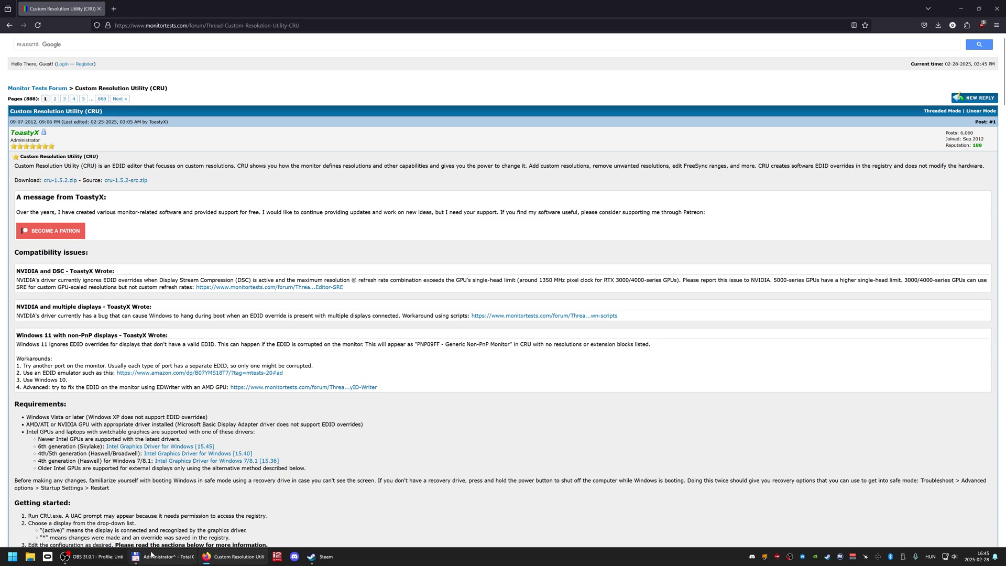
# Launch CRU from its program folder in Total Commander and select the SAM7140 - Q90A display
pyautogui.moveTo(151, 553)
pyautogui.click(163, 511)
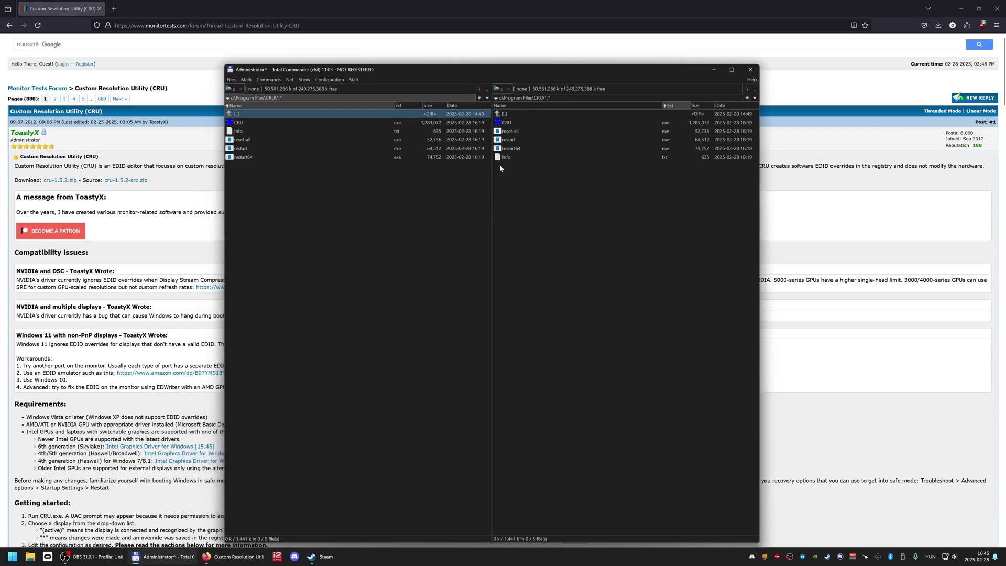
pyautogui.doubleClick(507, 123)
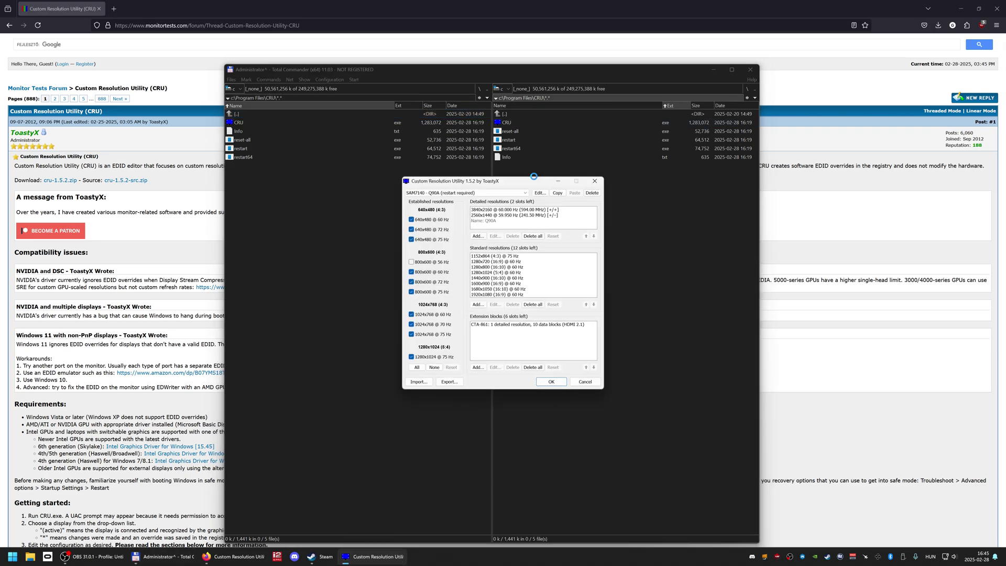
pyautogui.click(439, 192)
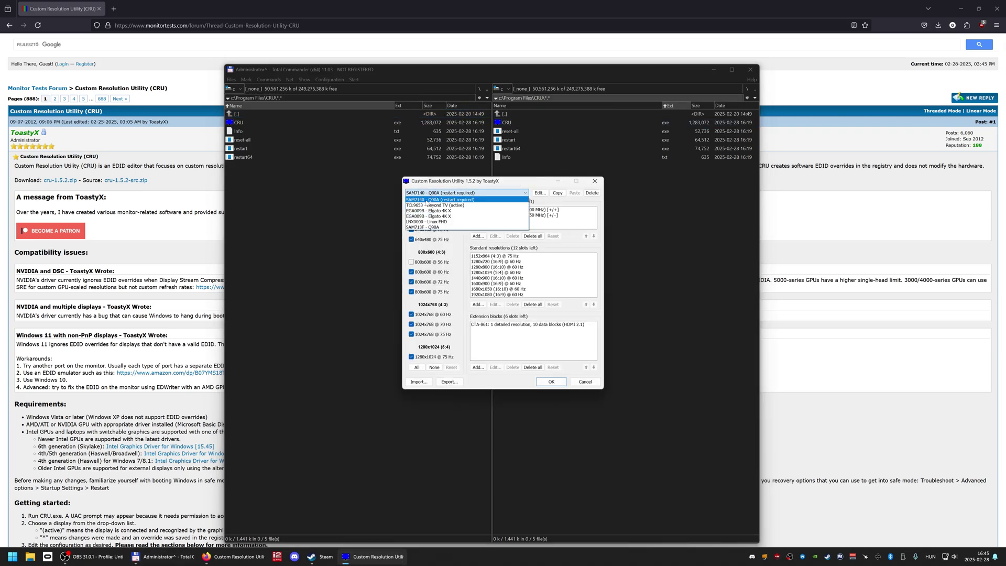
pyautogui.click(444, 201)
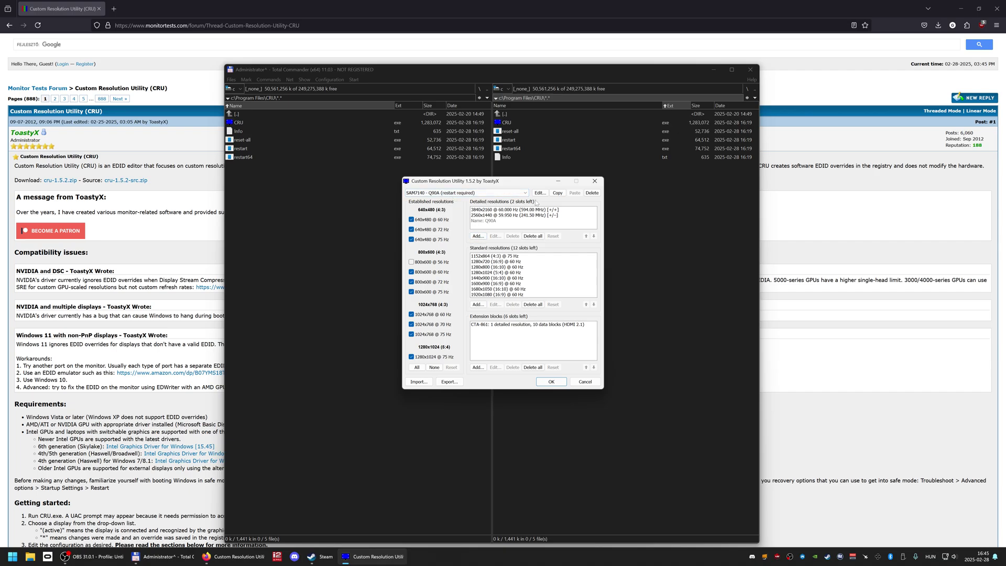
# Try out a detailed resolution of 1920 × 720 at 120 Hz, cancel it, and close CRU without saving
pyautogui.click(477, 236)
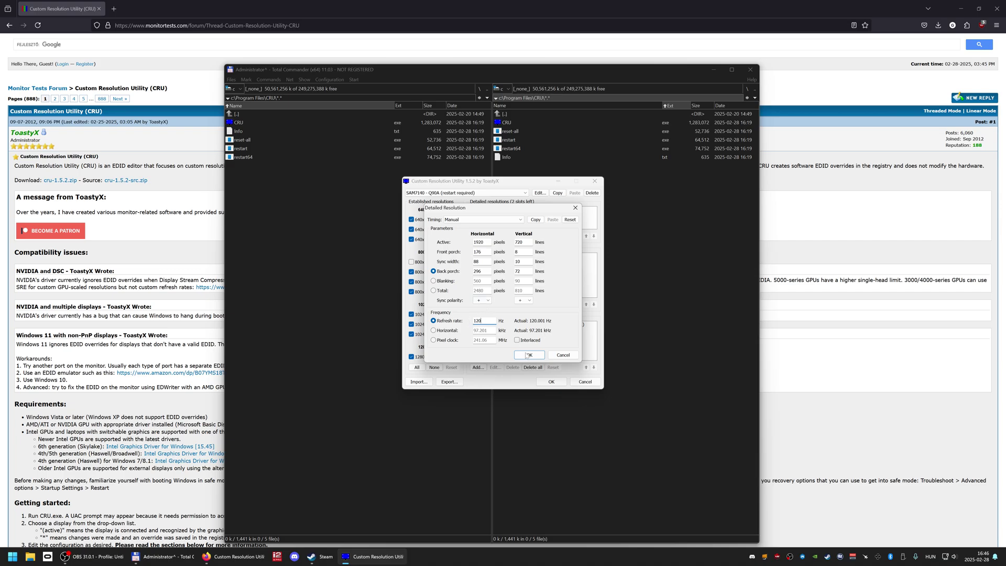
pyautogui.click(556, 355)
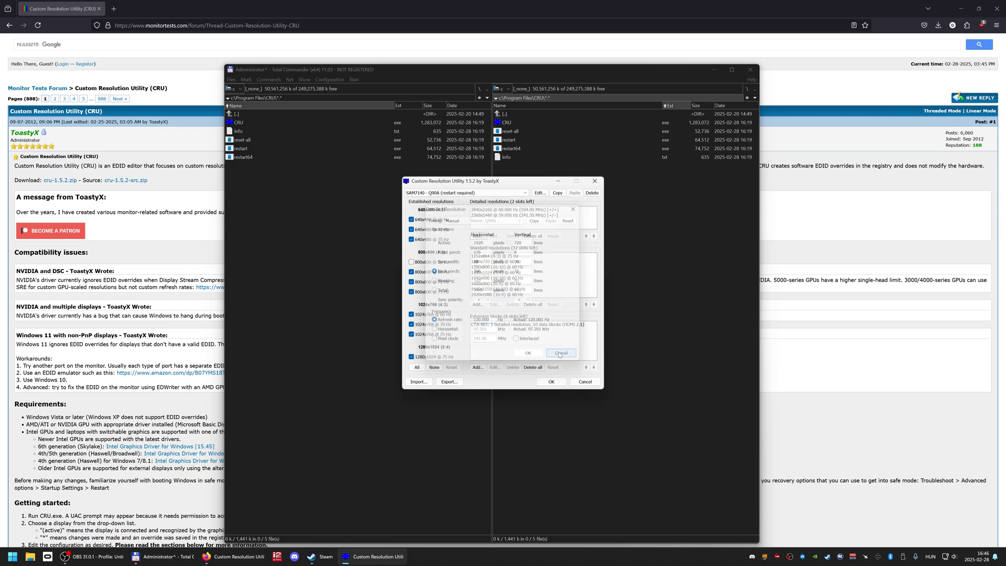
pyautogui.click(582, 382)
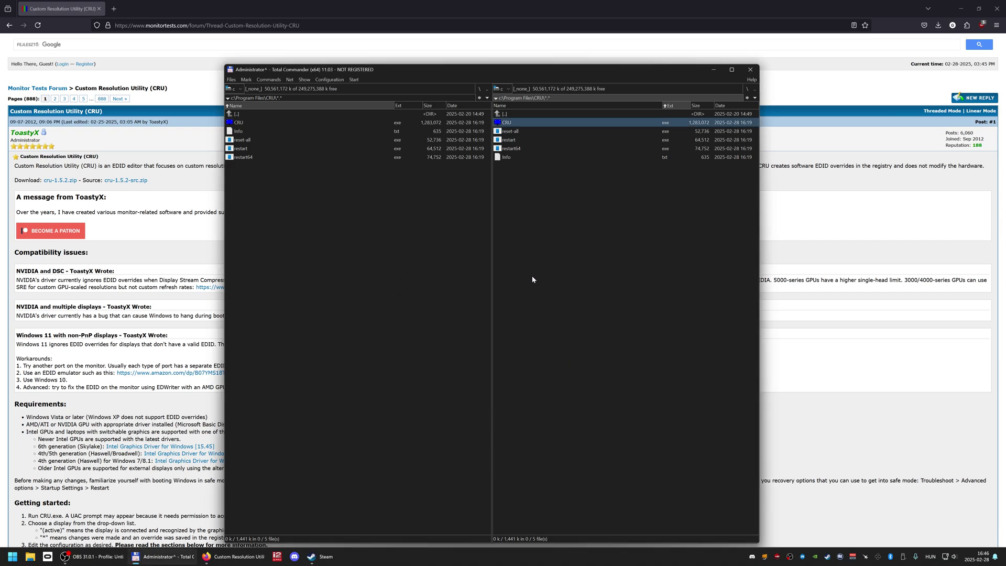
# Highlight the restart64 program in the CRU folder, and close Total Commander and the web browser
pyautogui.click(500, 148)
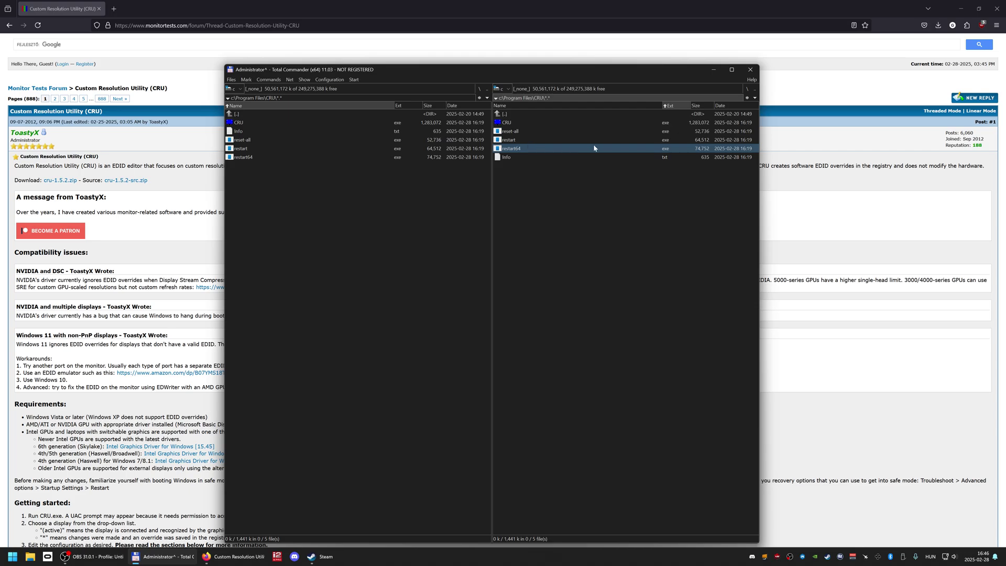
pyautogui.click(750, 72)
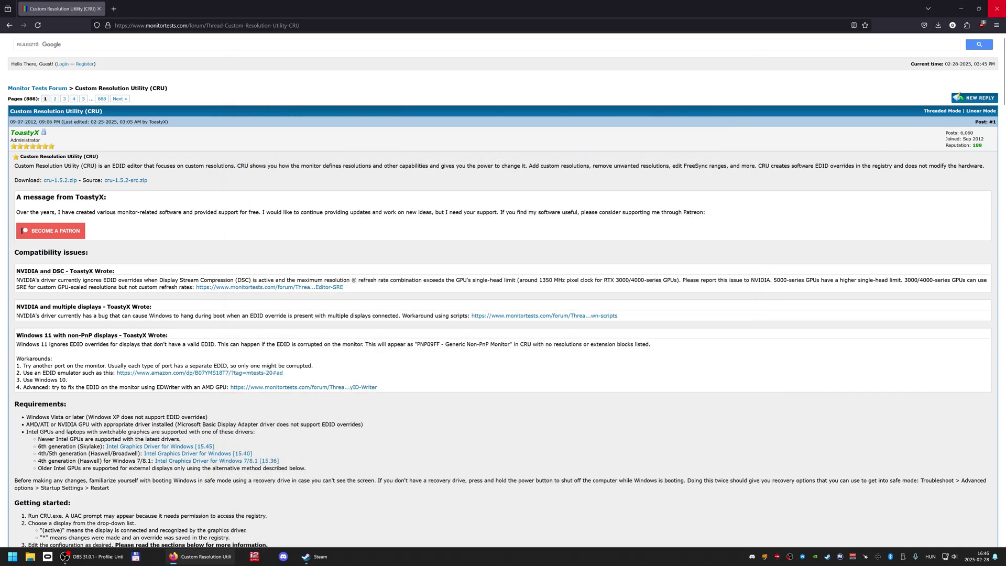
pyautogui.hotkey('alt', 'F4')
# Check the available display resolutions for display 2 in the Windows display settings, and close the settings
pyautogui.rightClick(529, 92)
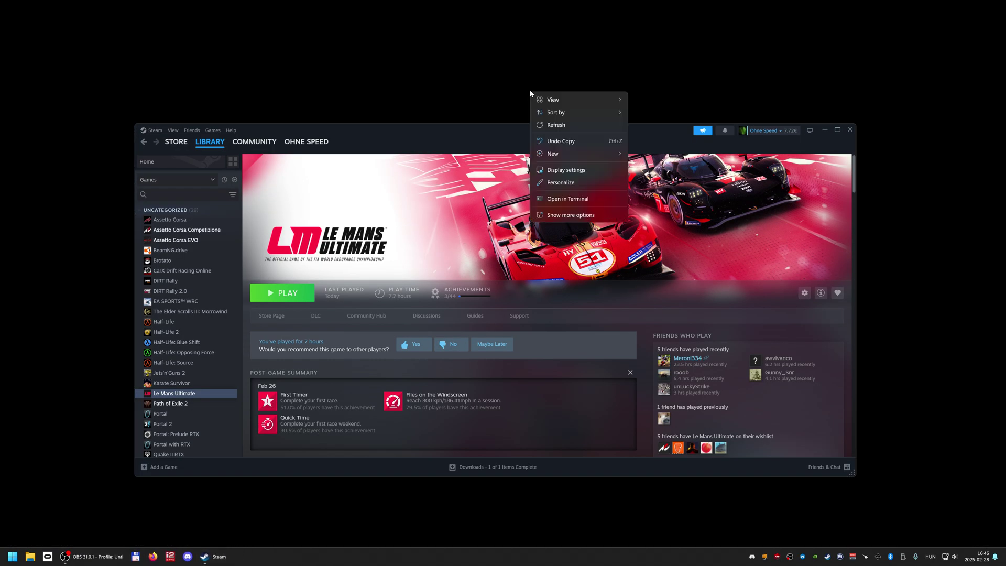
pyautogui.click(543, 215)
pyautogui.click(560, 189)
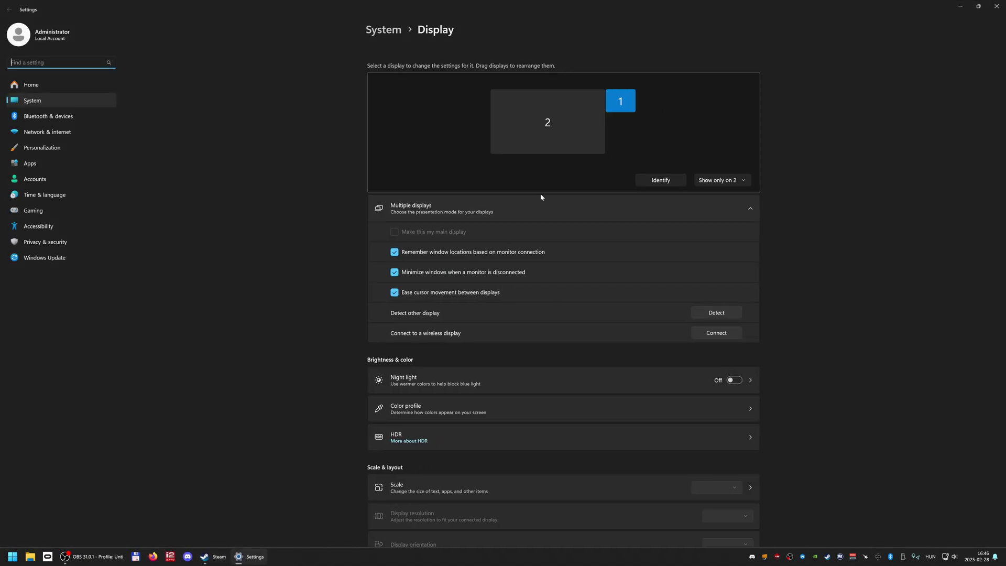
pyautogui.scroll(-2, 629, 383)
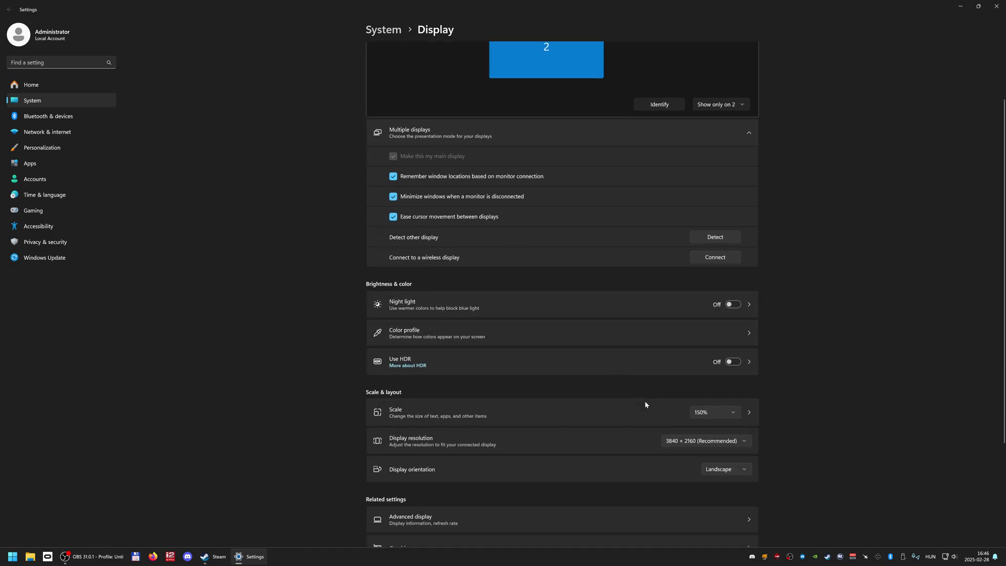
pyautogui.click(676, 443)
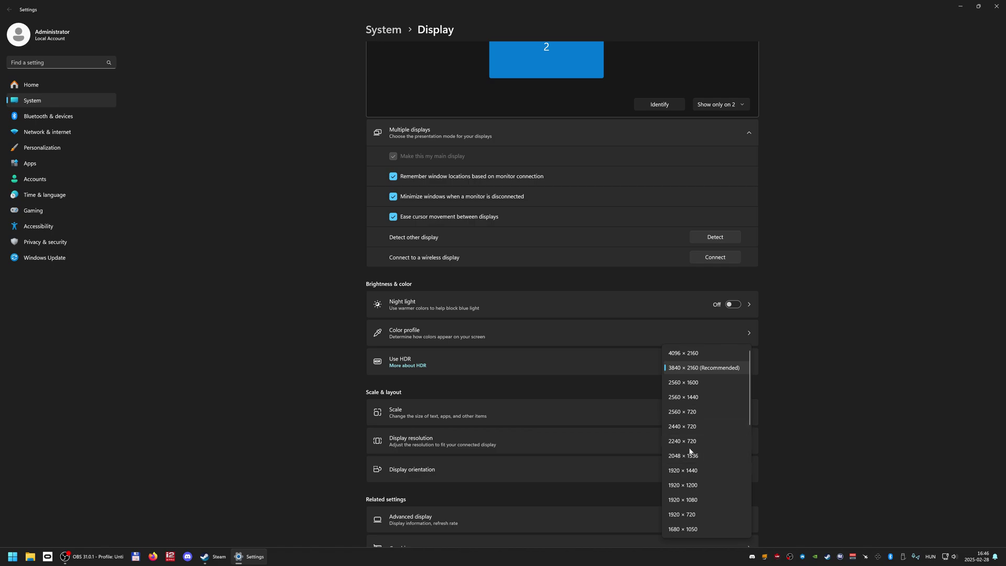
pyautogui.click(812, 361)
pyautogui.click(1001, 4)
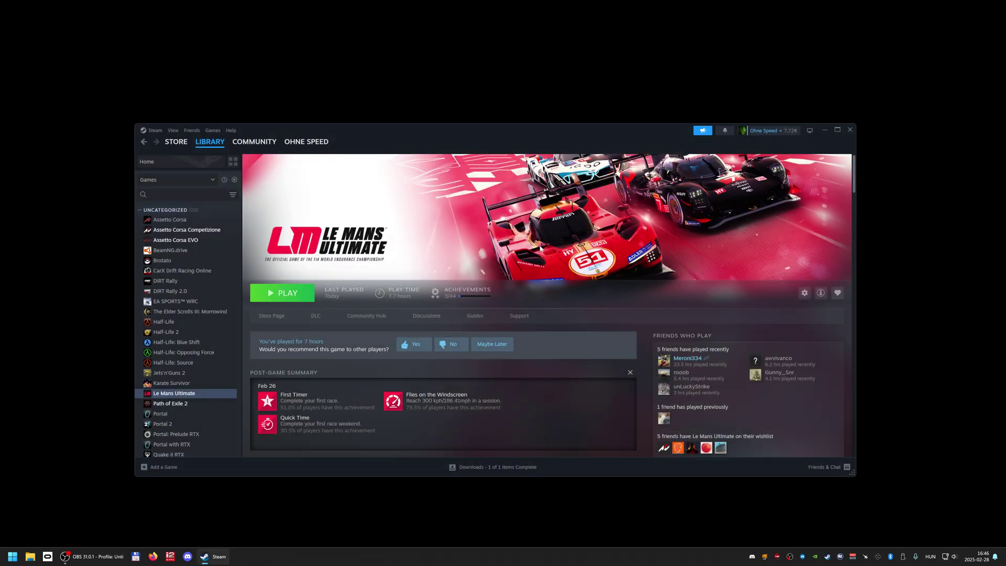
# Launch Le Mans Ultimate from Steam and set the Virtual Reality Menu Scale to x1.50 in the graphics settings
pyautogui.click(288, 296)
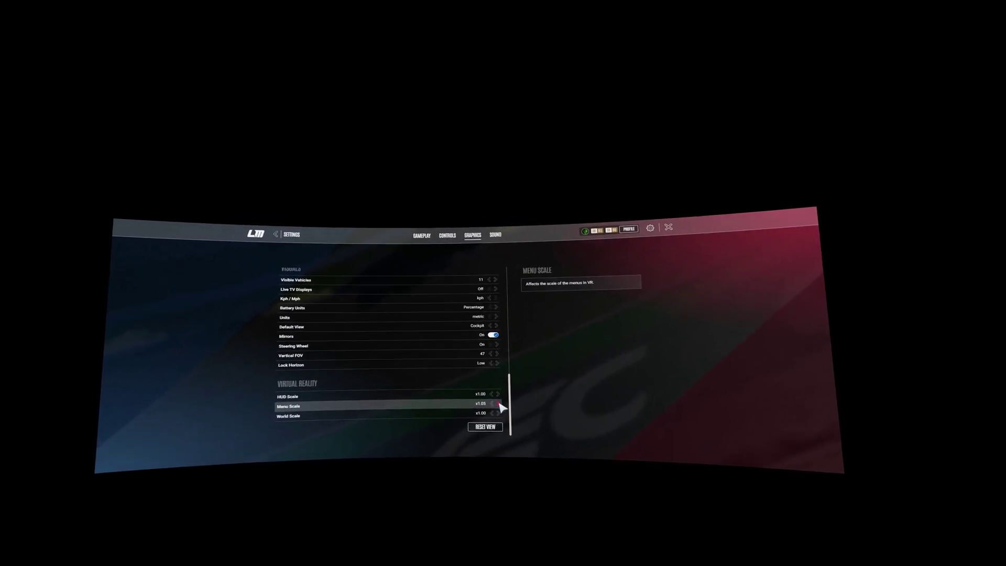
pyautogui.click(507, 403)
pyautogui.click(507, 403)
pyautogui.click(507, 403)
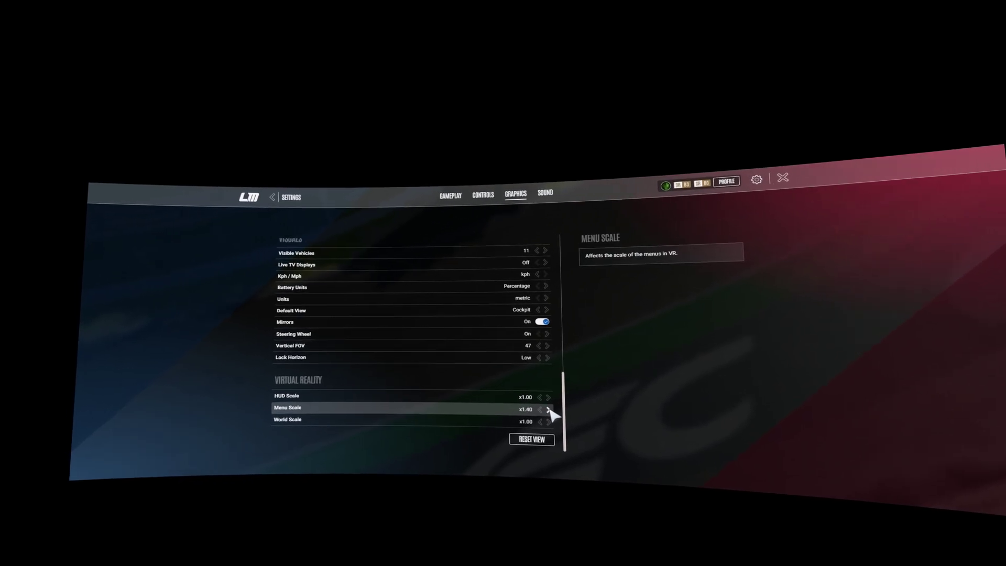
pyautogui.click(507, 403)
pyautogui.click(574, 406)
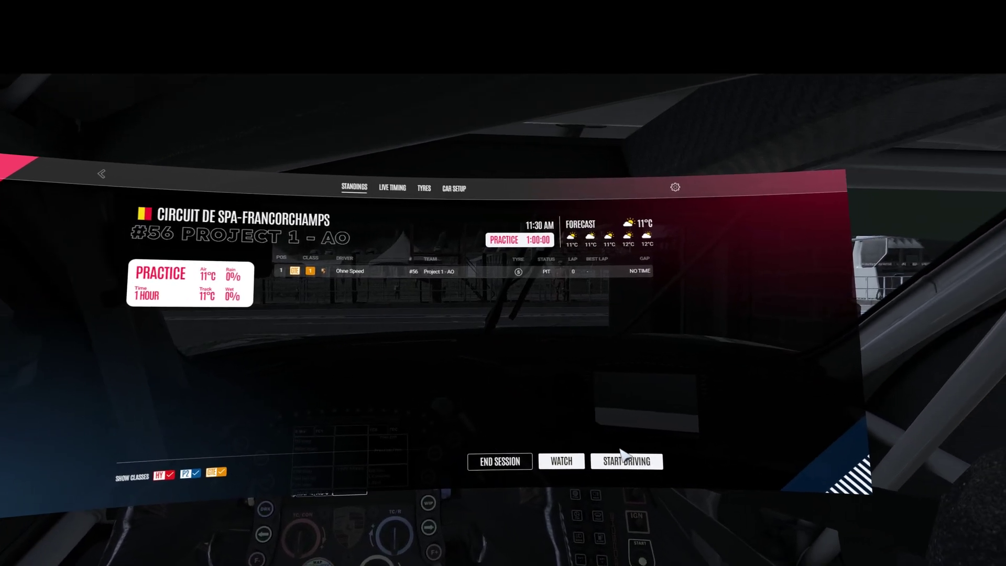
# Start driving the Spa-Francorchamps practice session, pause it, and open the Virtual Reality section of the graphics settings
pyautogui.click(595, 453)
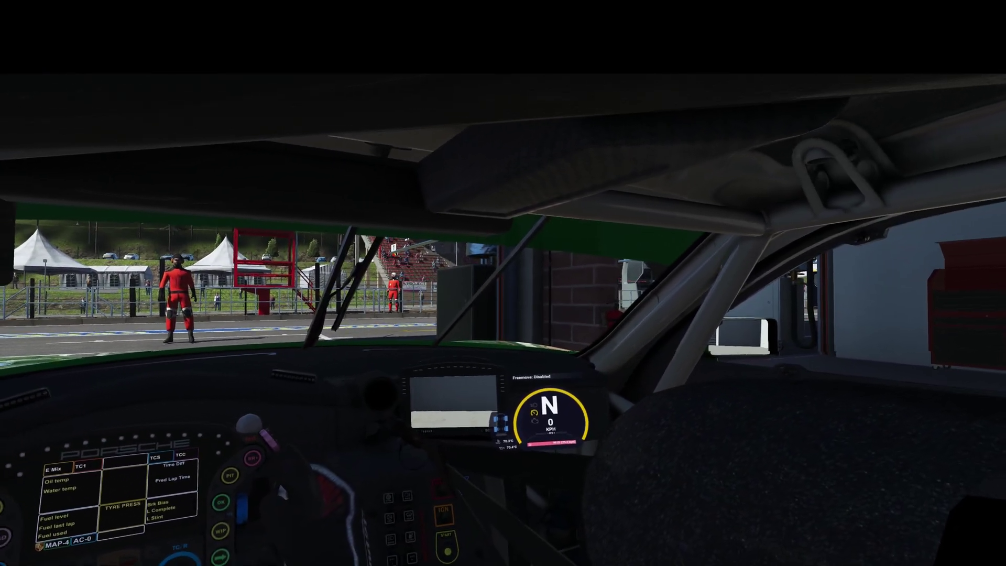
pyautogui.press('Escape')
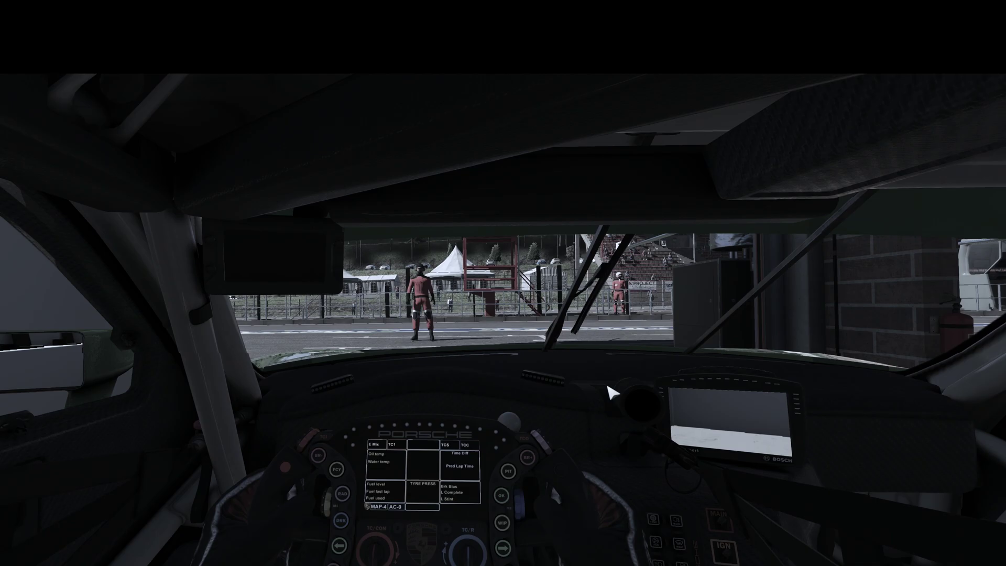
pyautogui.click(338, 355)
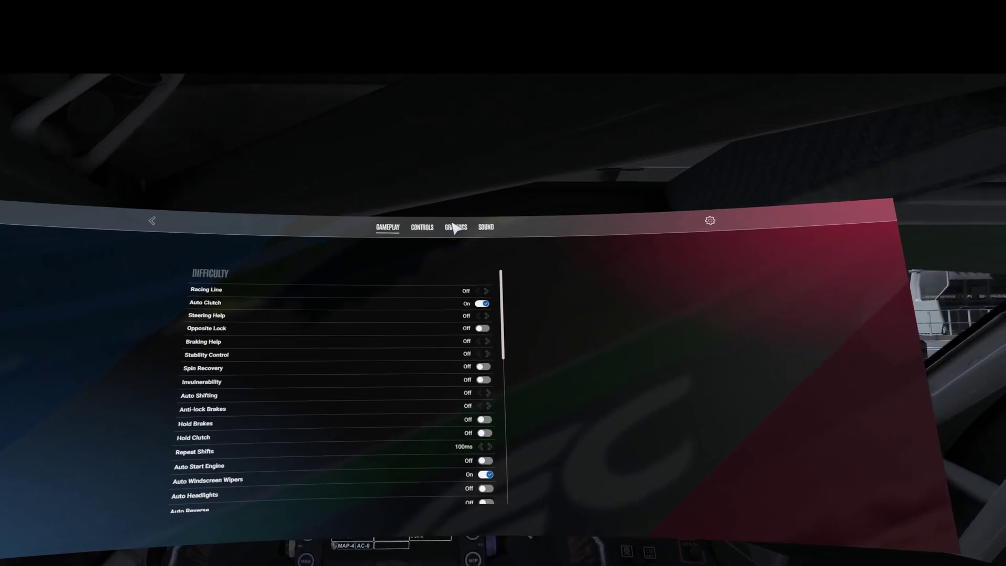
pyautogui.click(469, 215)
pyautogui.scroll(-2, 517, 426)
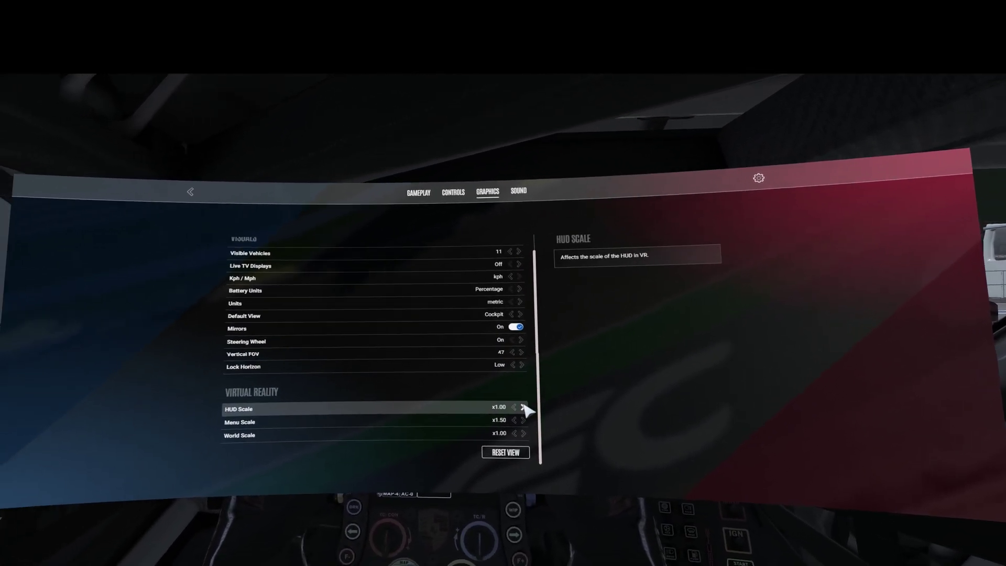
# Set the Virtual Reality HUD Scale to x1.40, leave the settings, and resume driving
pyautogui.click(539, 407)
pyautogui.click(539, 408)
pyautogui.click(538, 408)
pyautogui.click(538, 408)
pyautogui.click(538, 408)
pyautogui.click(538, 409)
pyautogui.click(539, 408)
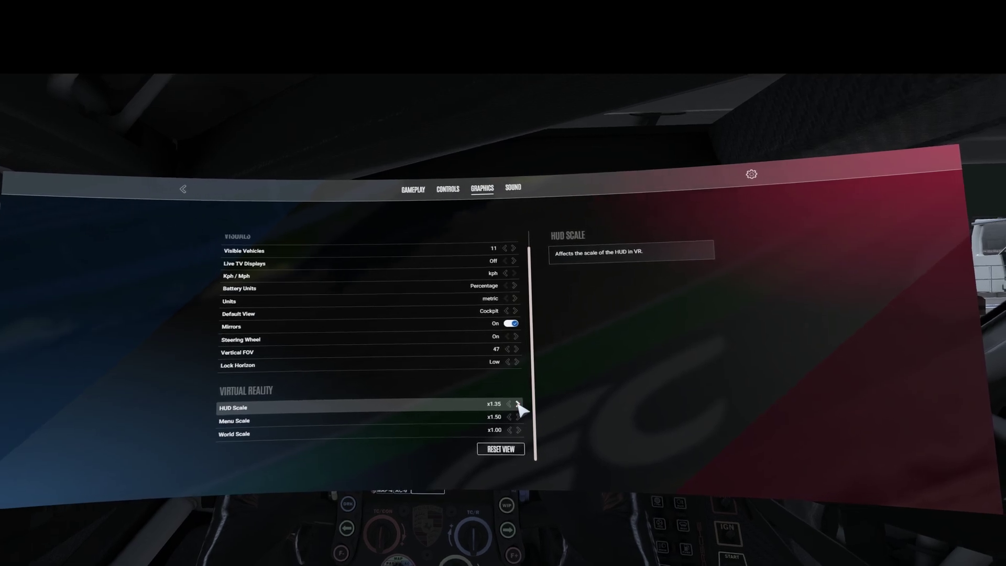
pyautogui.click(539, 408)
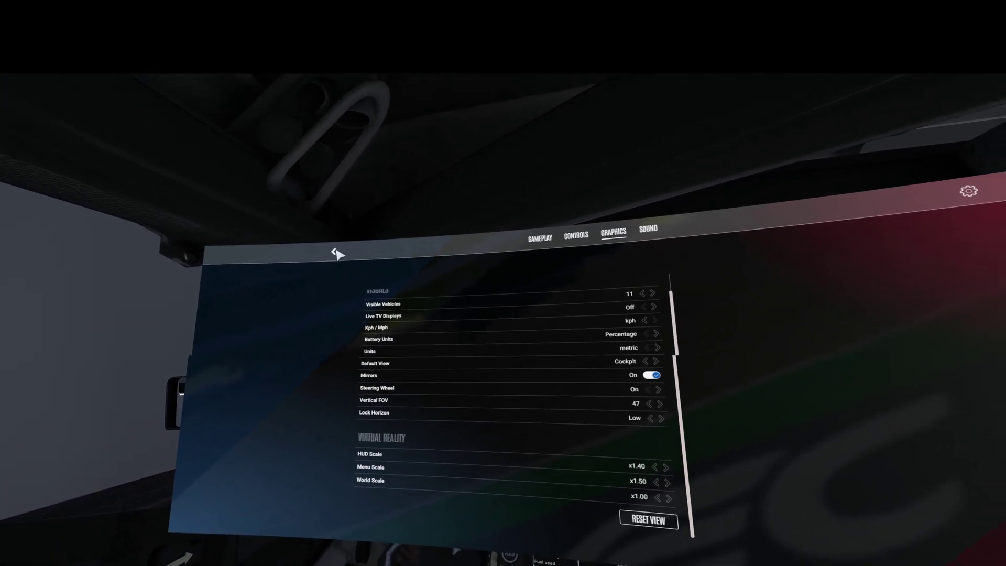
pyautogui.click(332, 243)
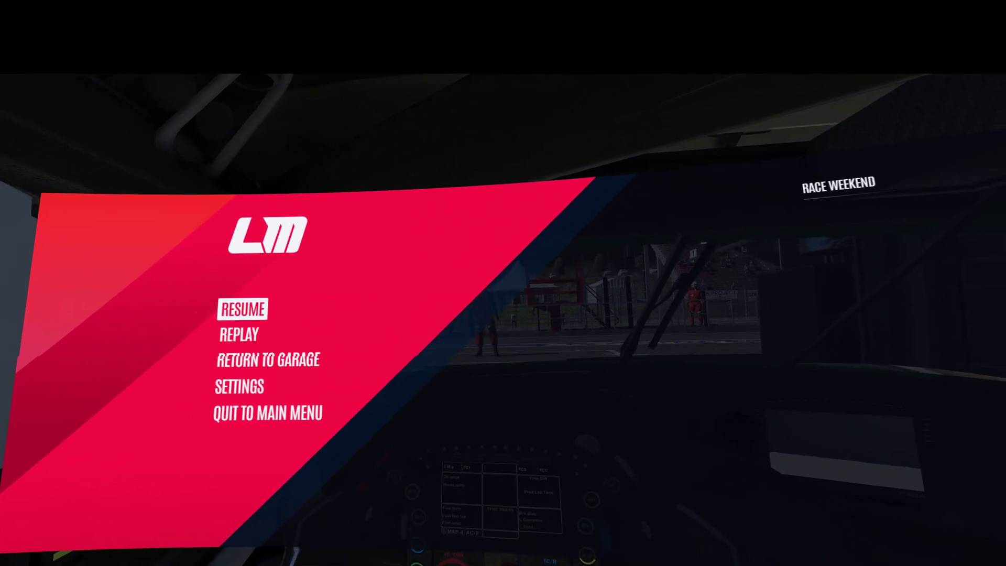
pyautogui.click(341, 333)
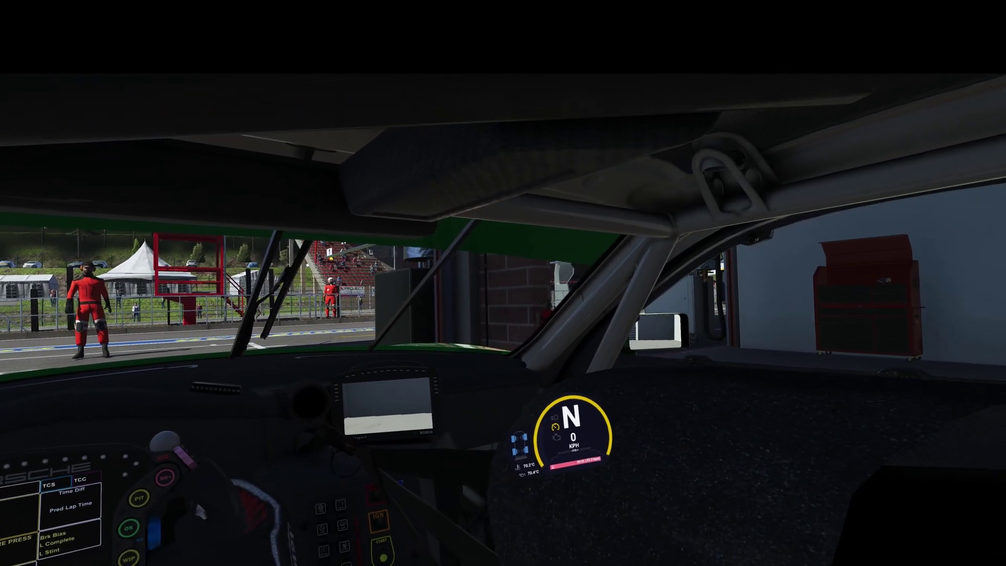